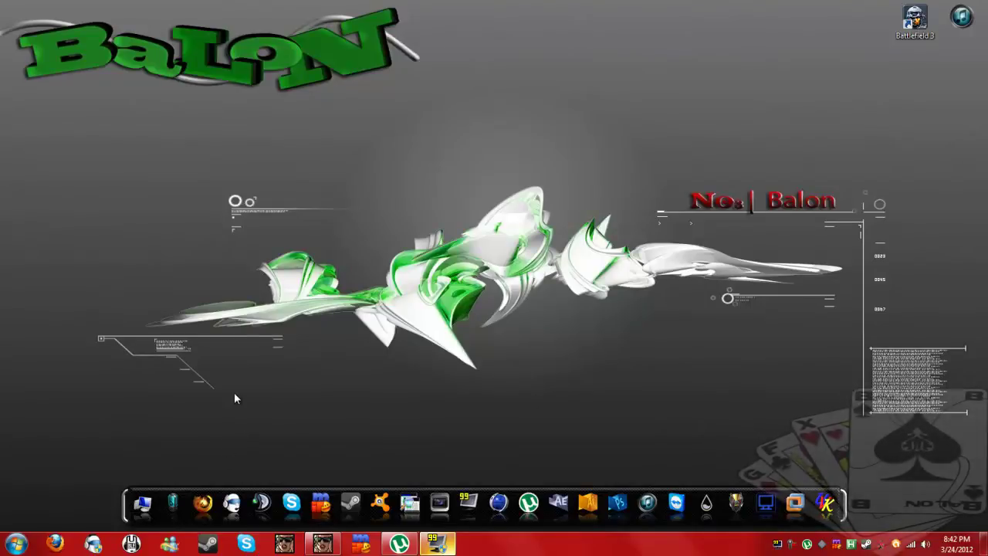
Step: In Firefox, Google 'AMP Font Viewer' and open the ampsoft.net result for AMP Font Viewer 3.86
click(203, 501)
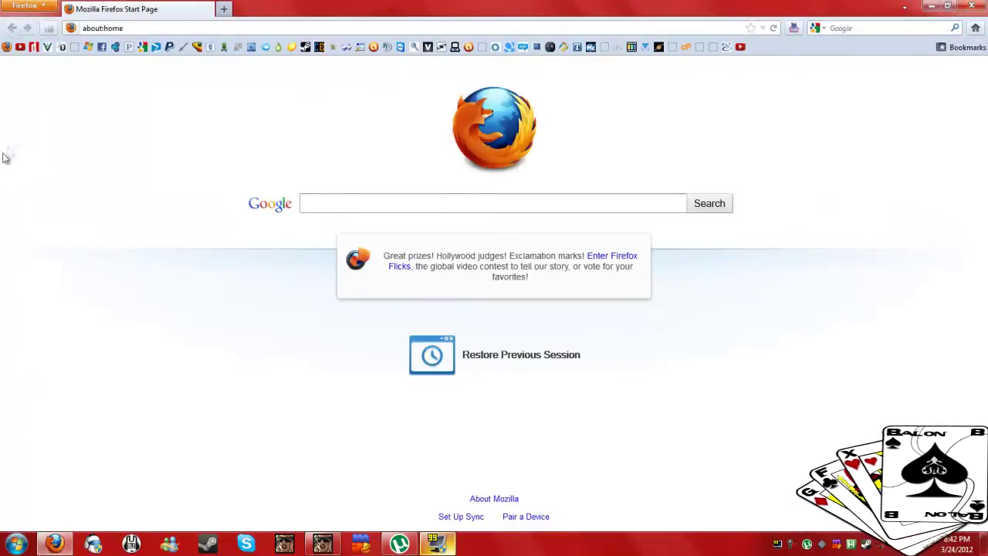
click(428, 203)
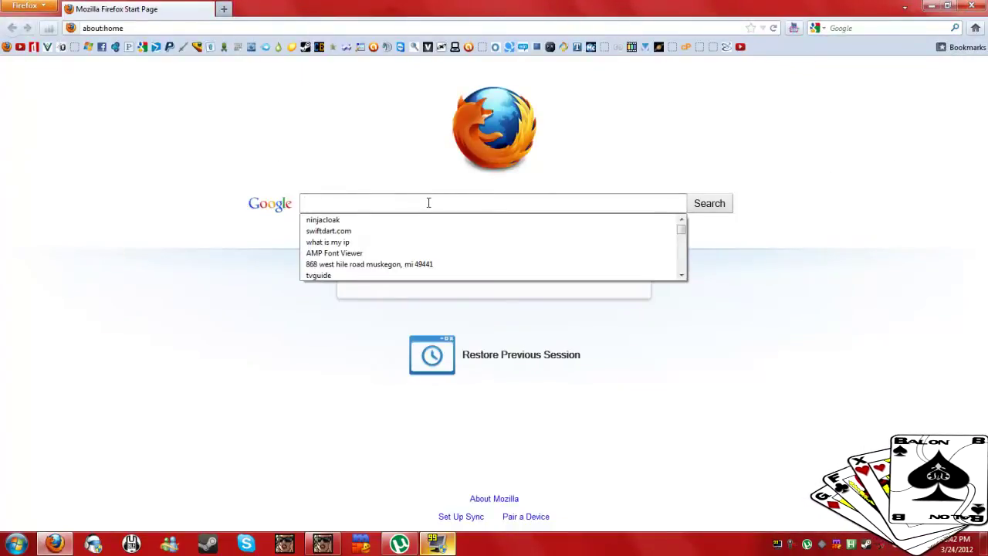
text(AMP)
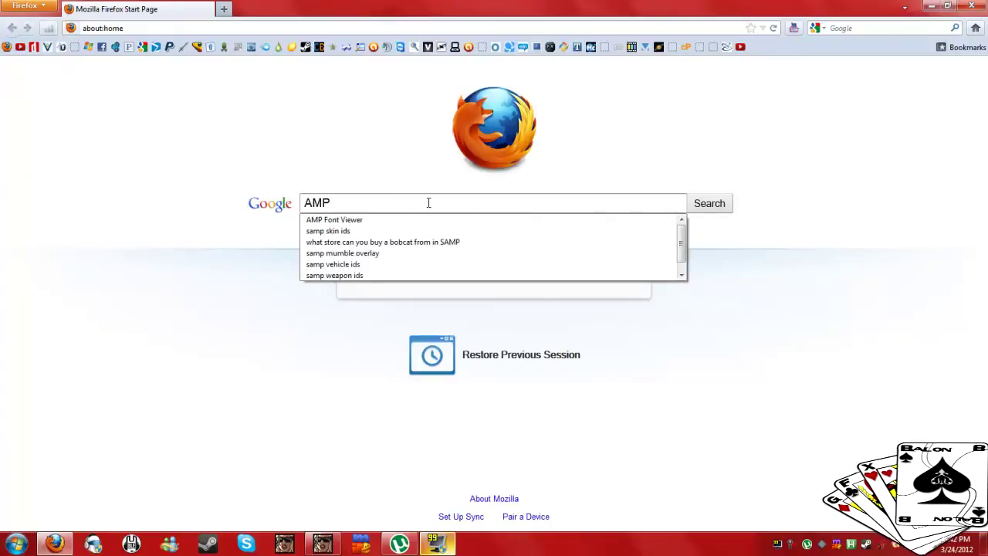
text( F)
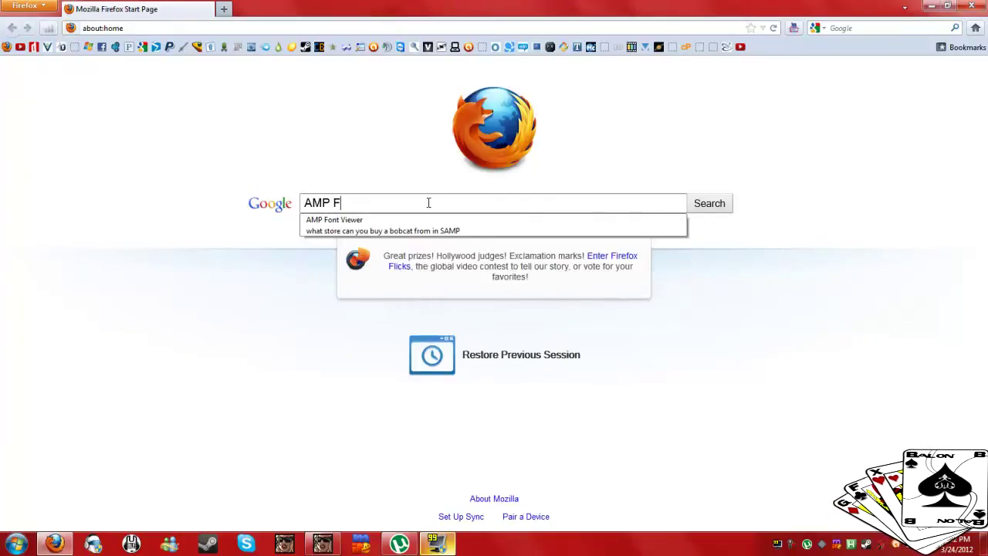
text(ont View)
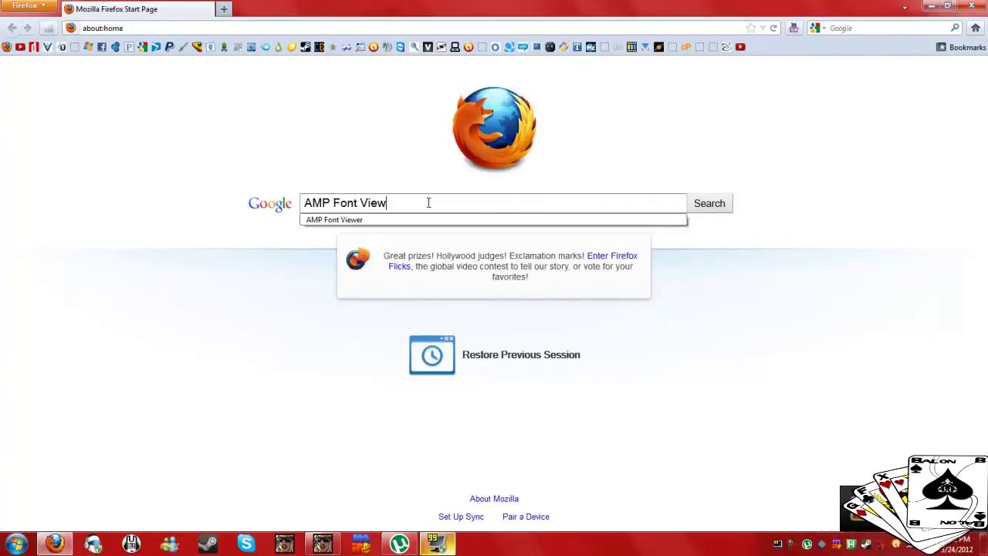
text(er)
key(Return)
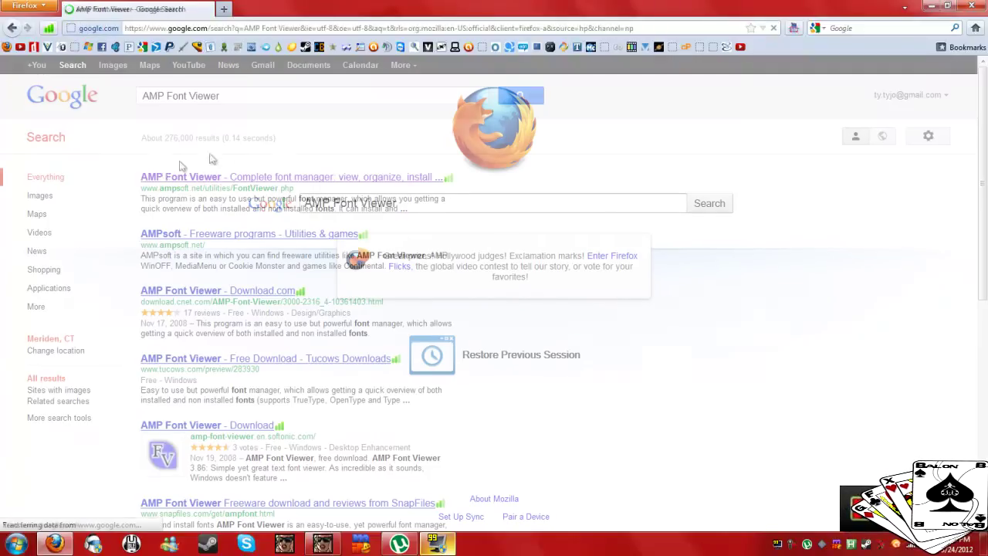
click(154, 178)
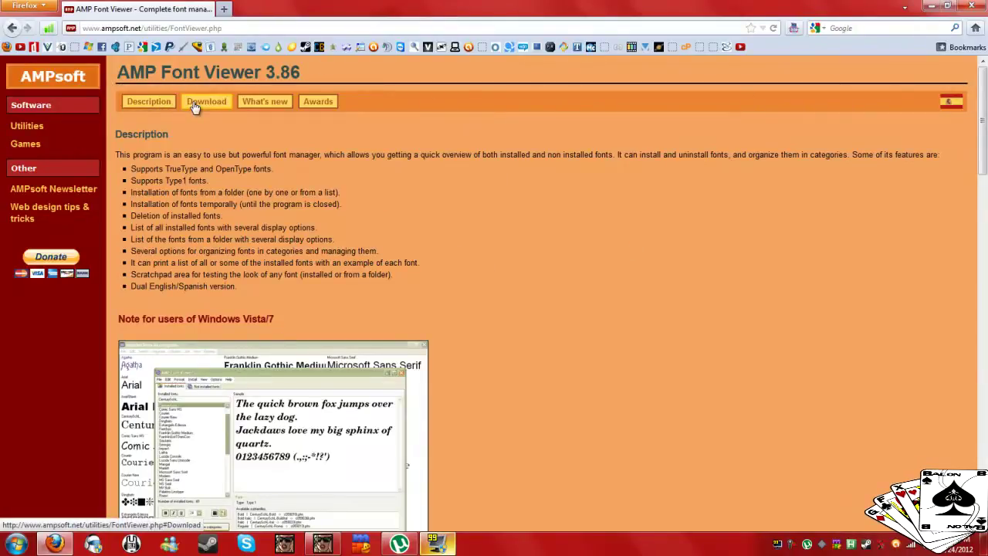
Step: Save the 483 KB FontViewer.zip from the download section and show it in its Downloads folder
click(196, 104)
click(313, 229)
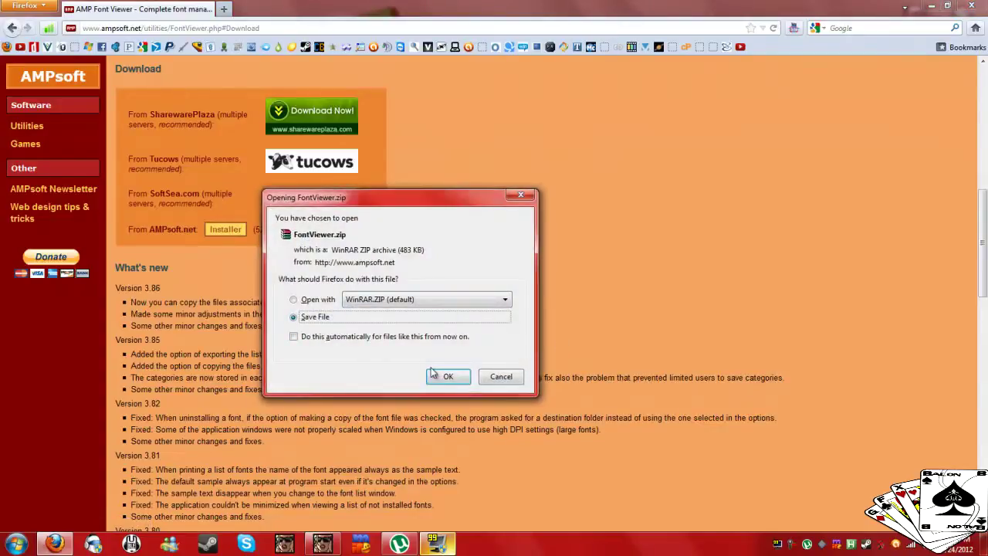
click(437, 376)
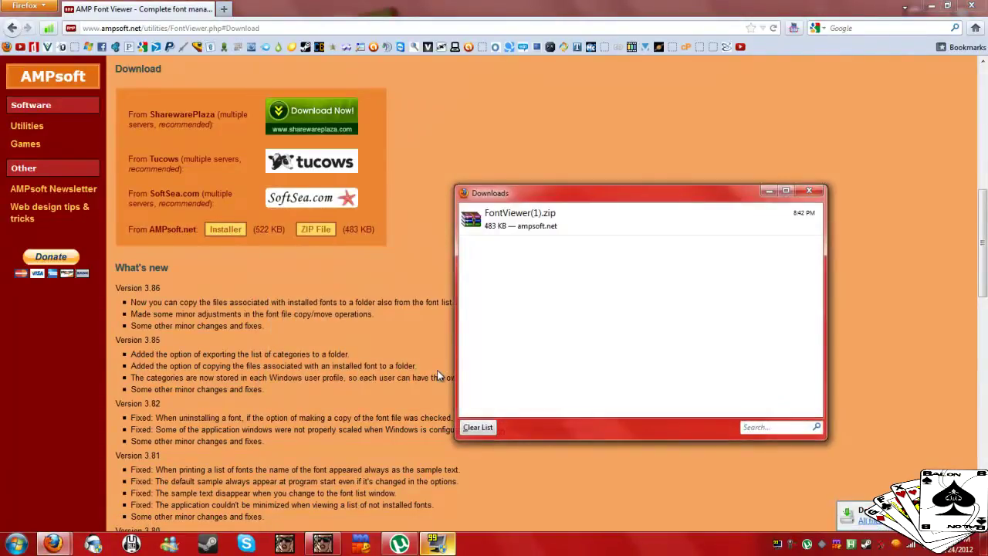
right_click(567, 224)
Step: Extract FontViewer(1).zip into a new FontViewer(1) folder
click(591, 241)
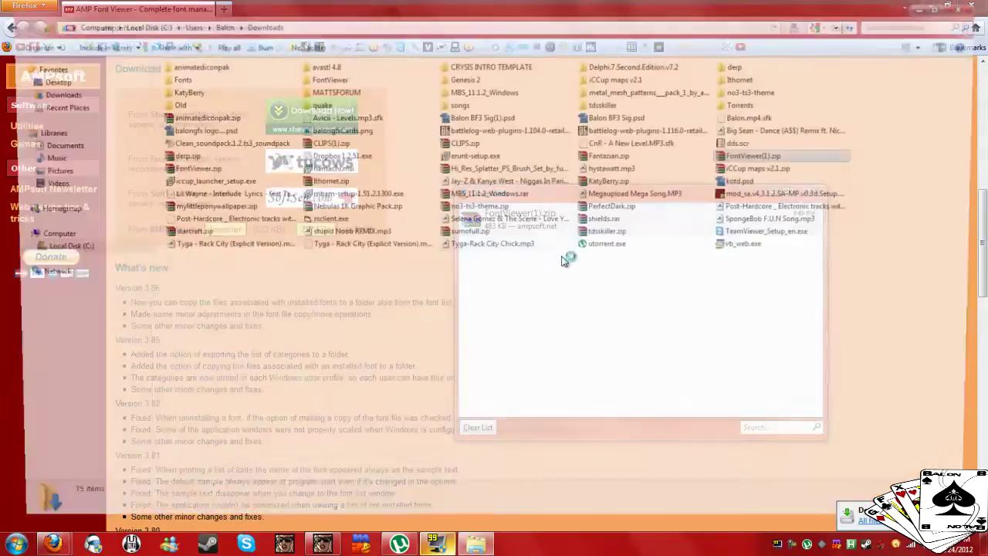
right_click(776, 155)
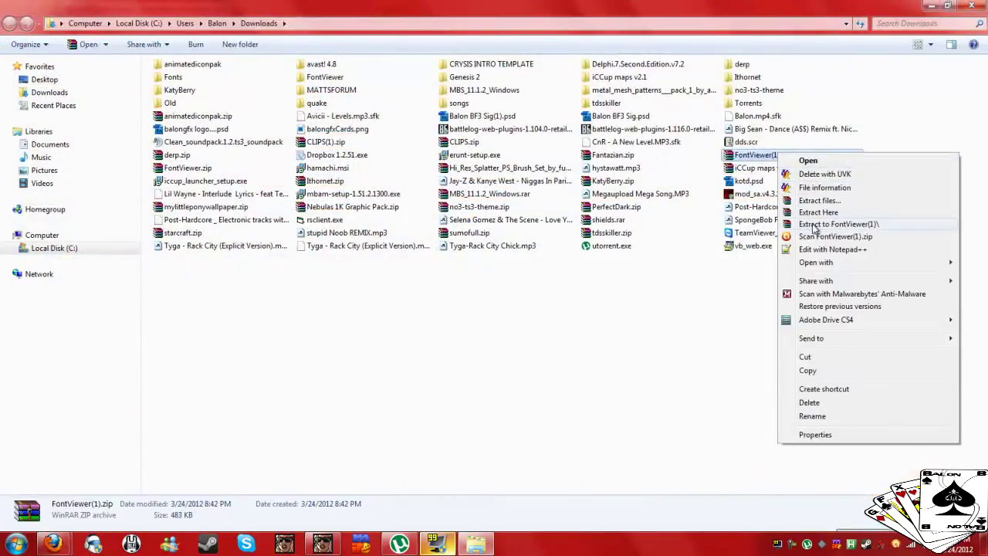
click(817, 202)
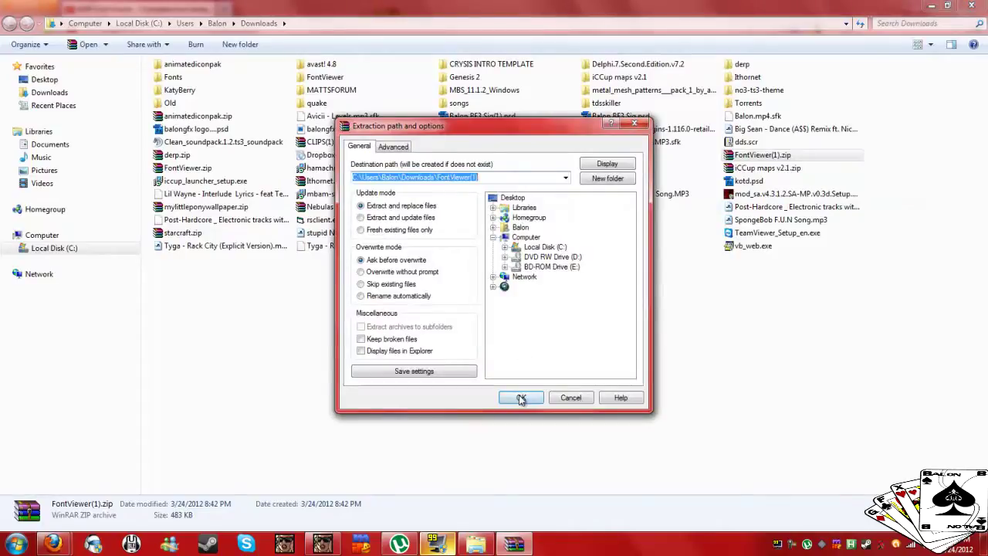
click(522, 398)
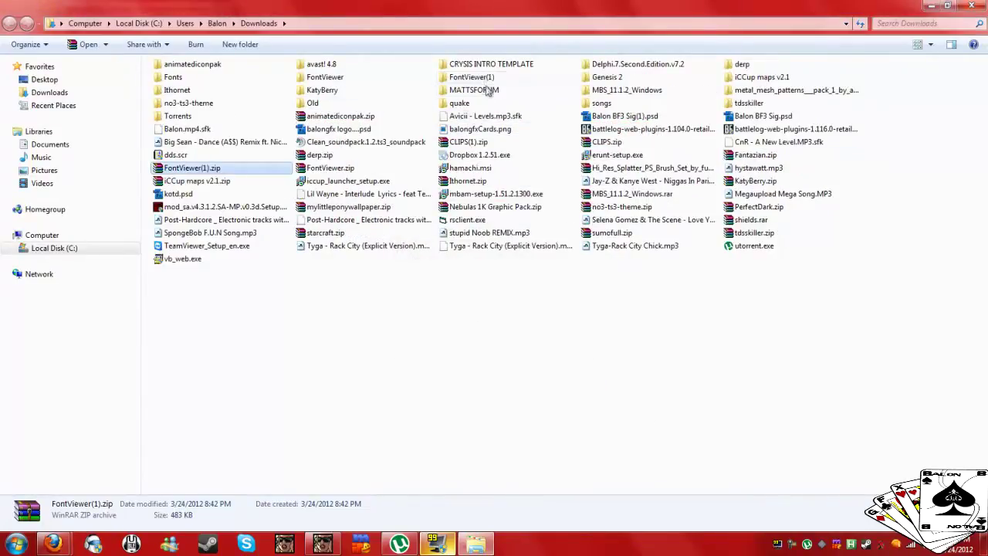
Step: Open the FontViewer(1) folder and run FontViewer.exe
double_click(482, 79)
click(193, 132)
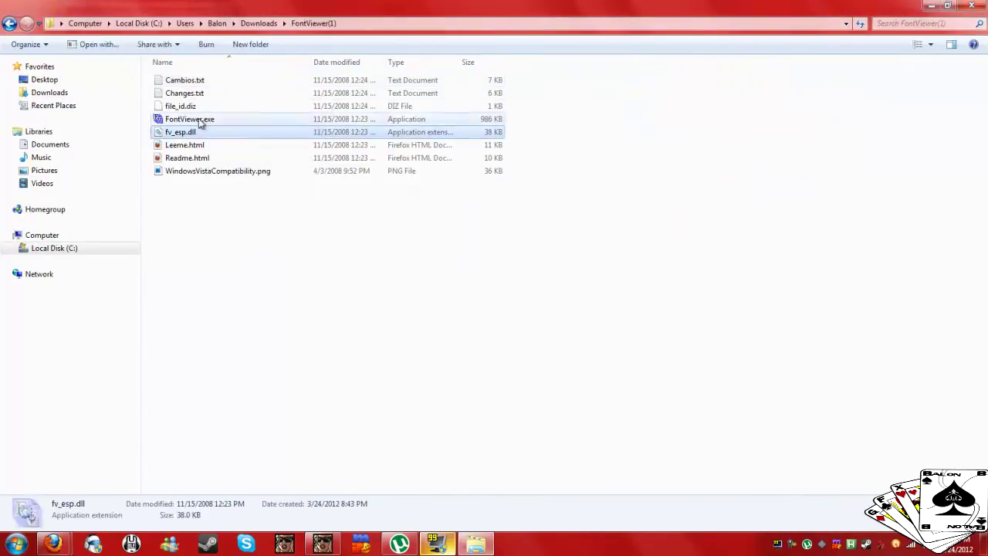
double_click(199, 121)
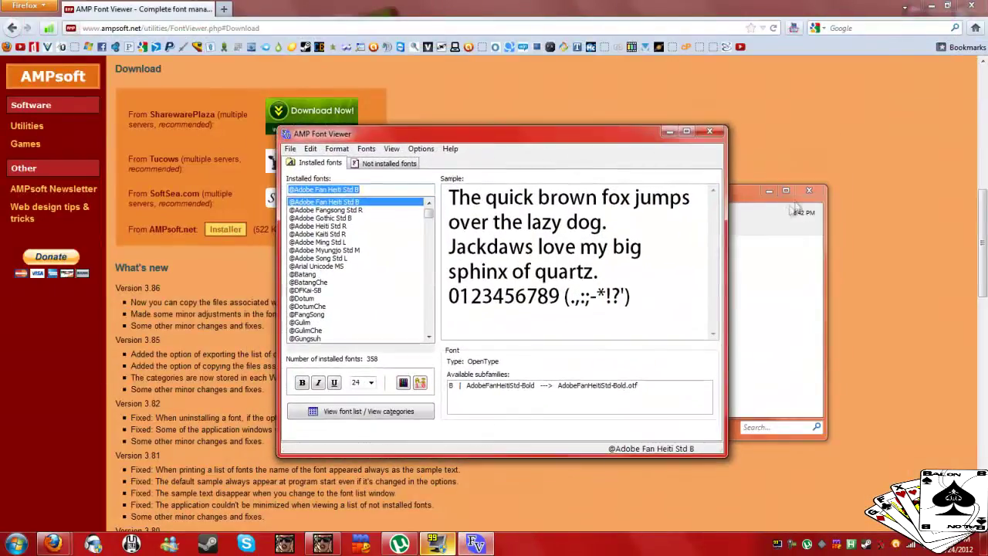
Step: Close the Firefox downloads list and preview kberry.ttf in the KatyBerry folder under Not installed fonts
click(795, 206)
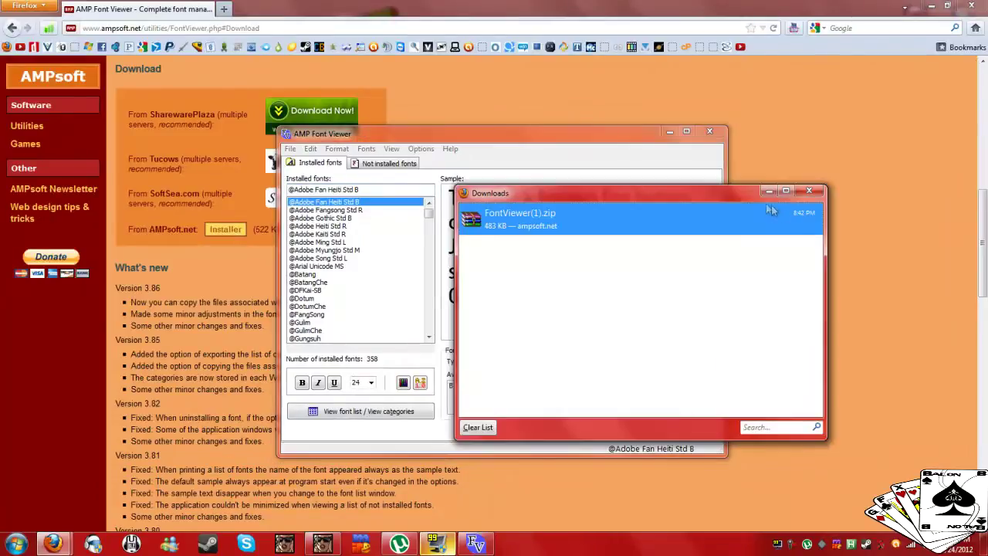
click(809, 190)
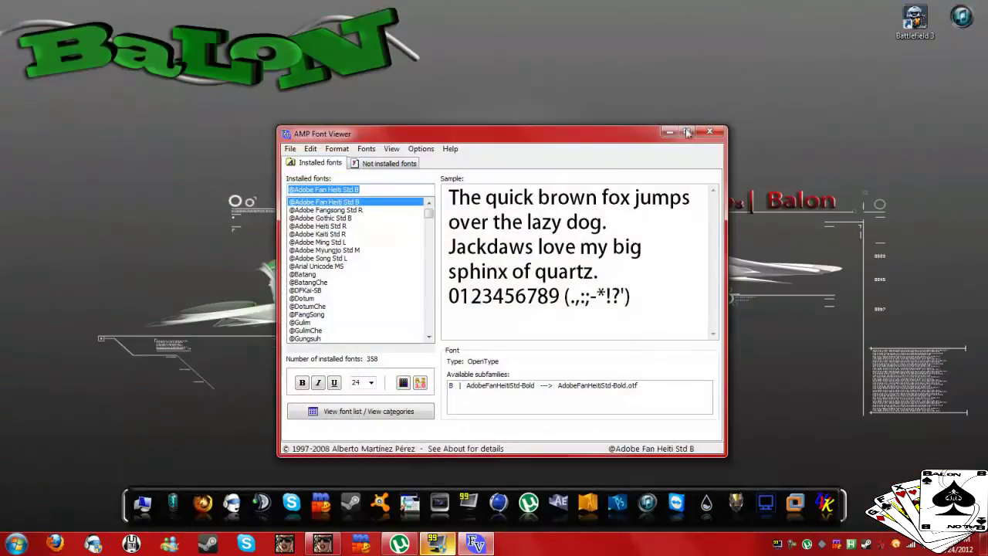
click(687, 133)
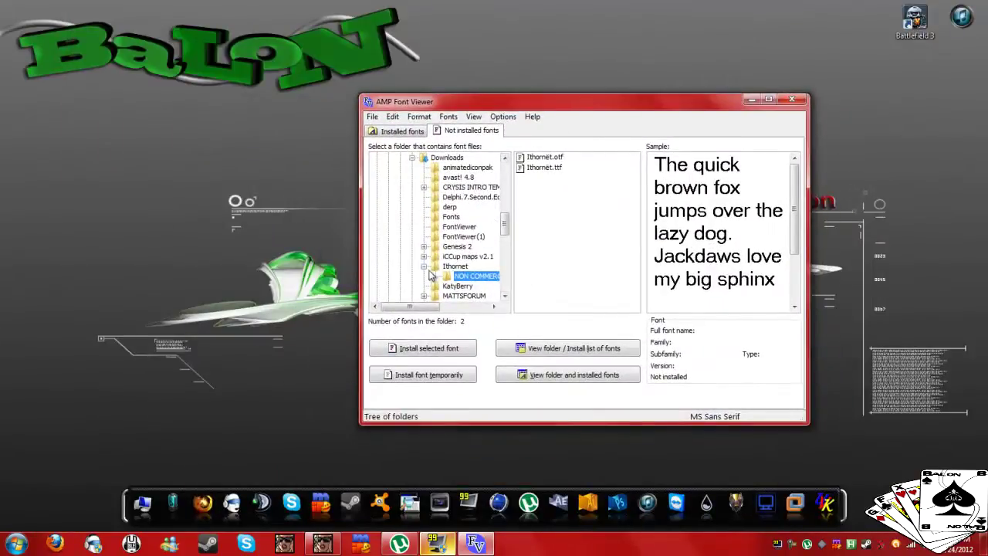
click(424, 266)
scroll(448, 255, down, 1)
click(459, 247)
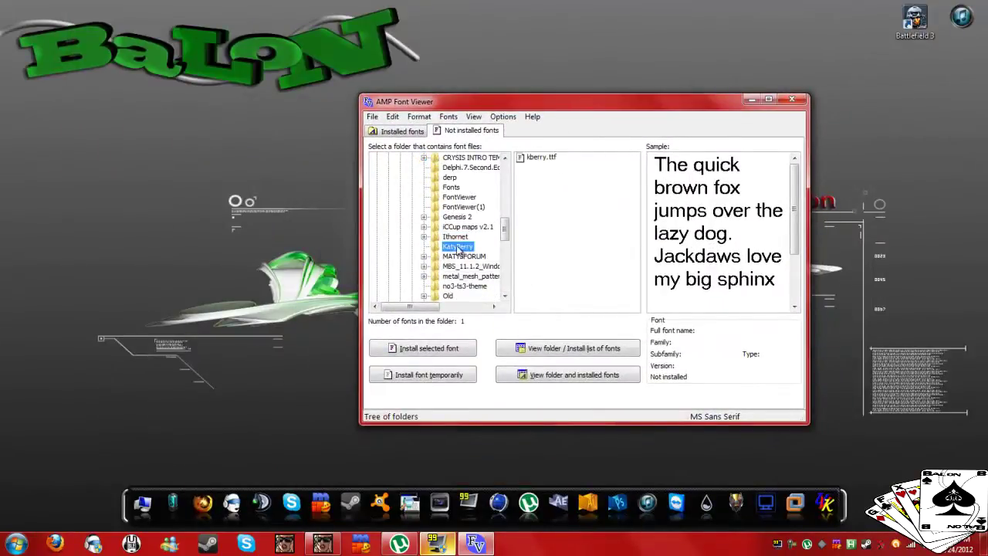
click(540, 158)
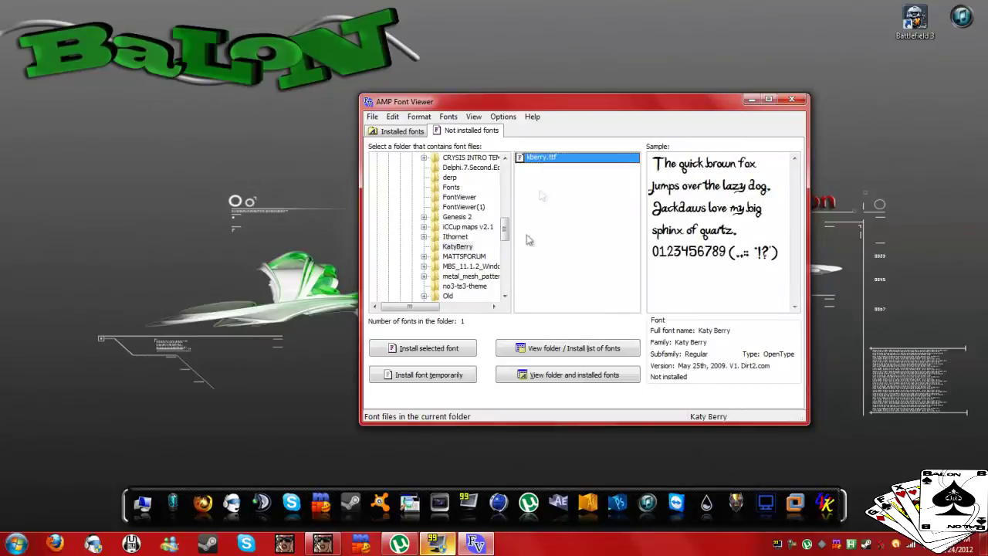
Step: Temporarily install Katy Berry, minimise the viewer, and launch Photoshop CS4
click(430, 377)
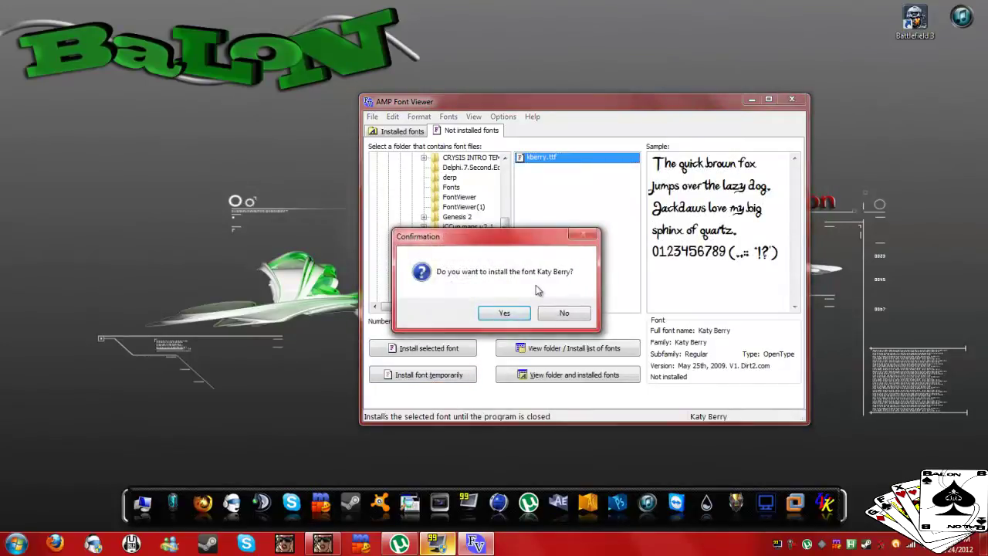
click(502, 313)
click(752, 100)
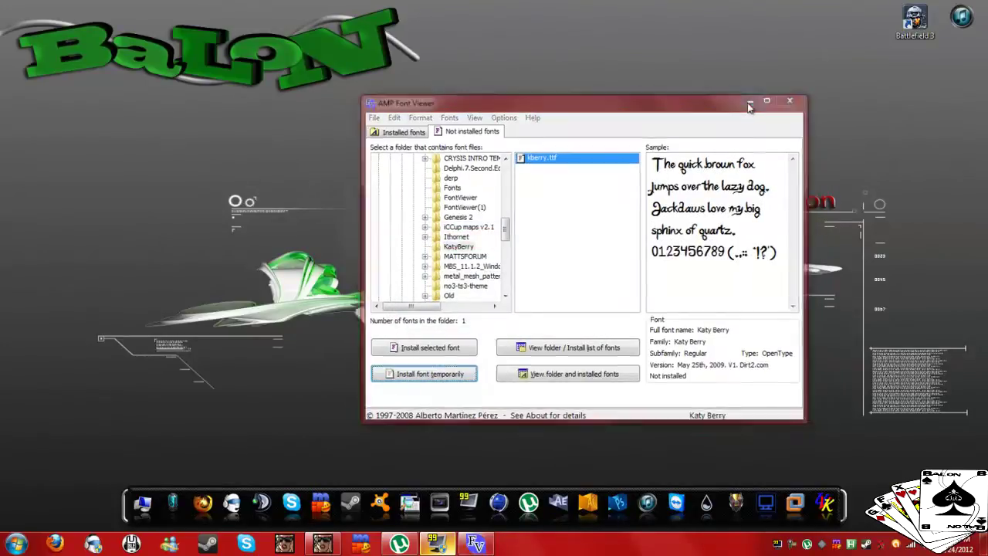
click(628, 502)
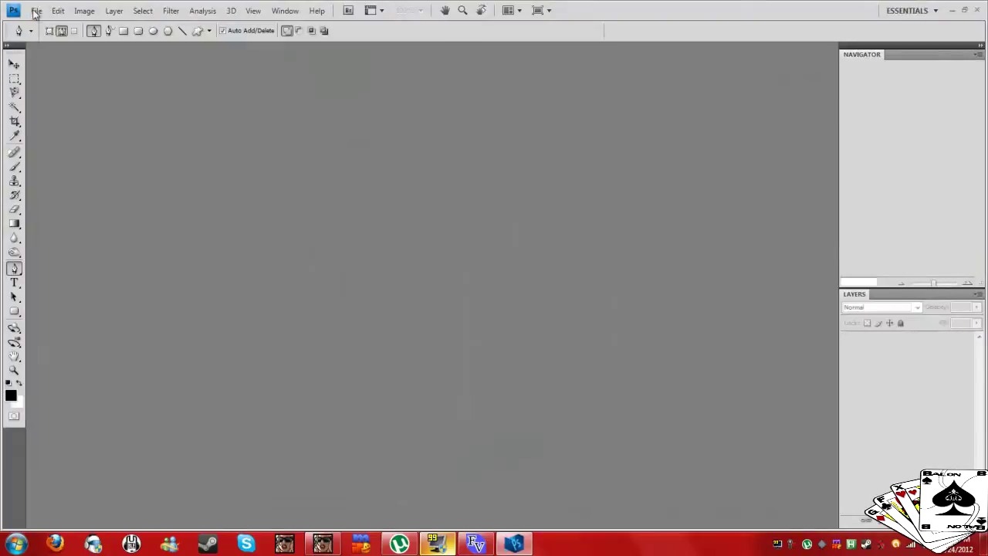
Step: Create a new 1280×720 transparent Photoshop document
click(35, 11)
click(39, 27)
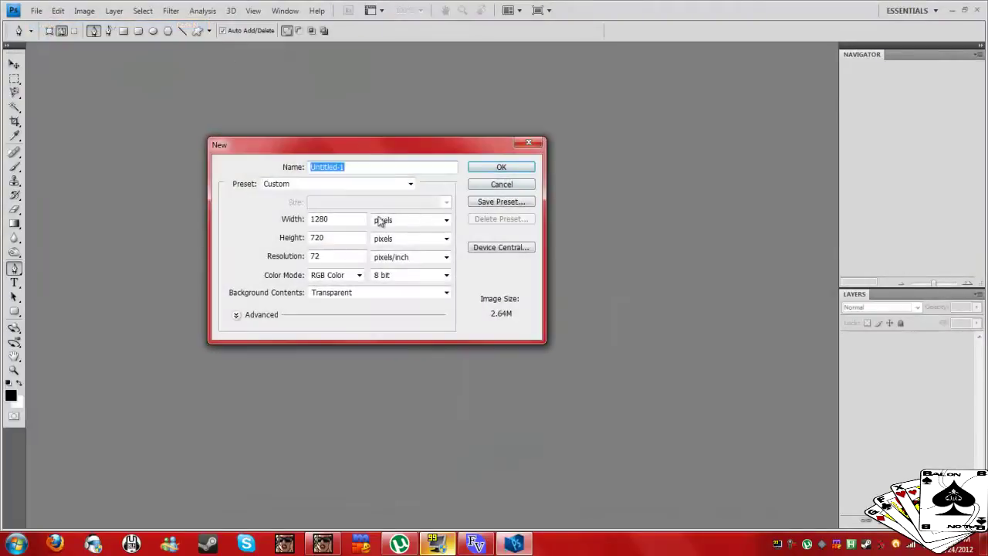
click(501, 167)
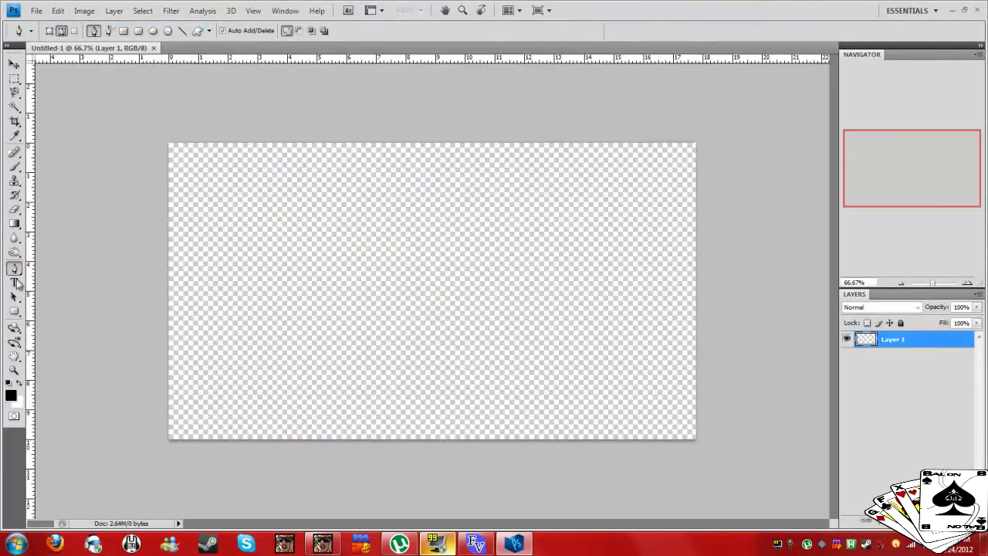
Step: Type 'FONT' mid-canvas, set it in Katy Berry, and apply a transform
click(14, 282)
click(426, 303)
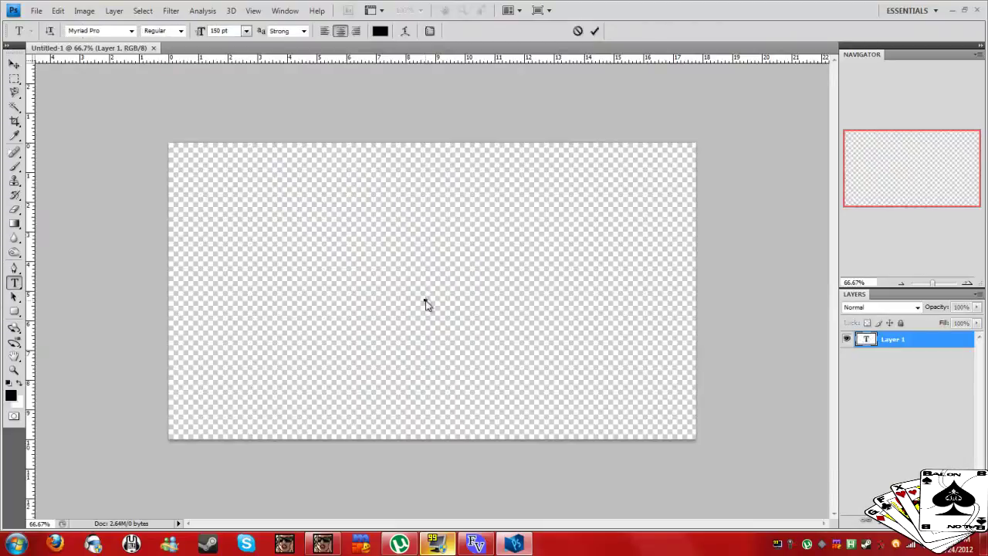
text(FONT)
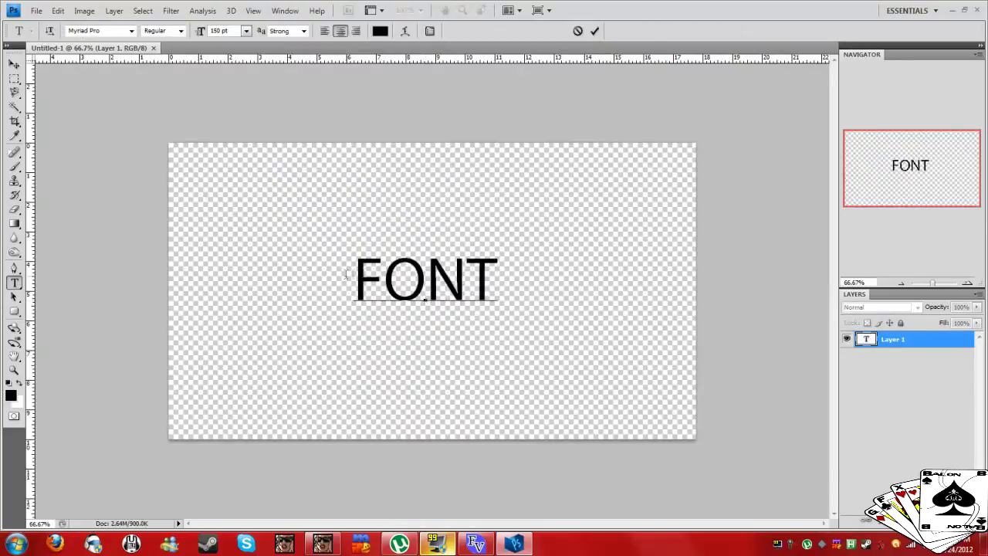
key(ctrl+a)
click(105, 31)
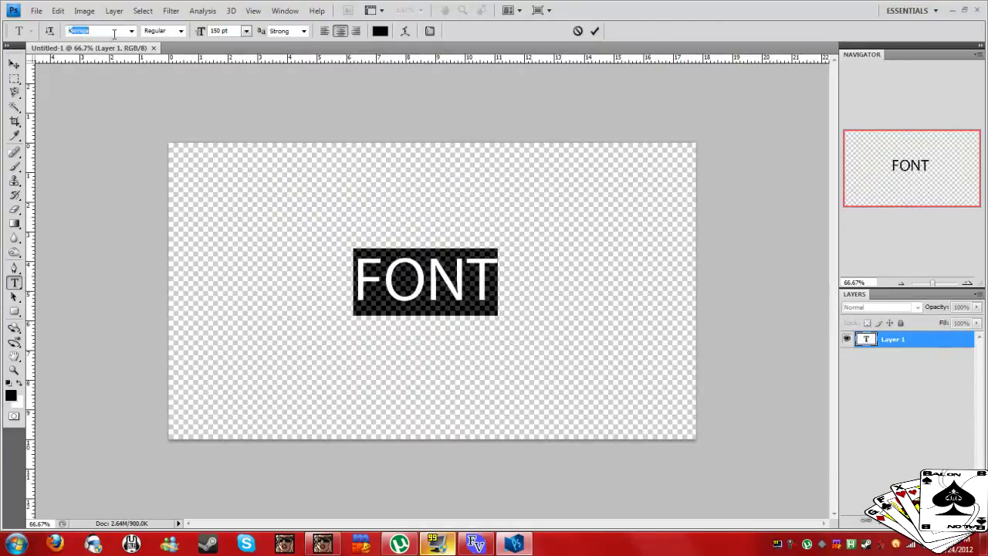
text(Katy Berry)
key(Return)
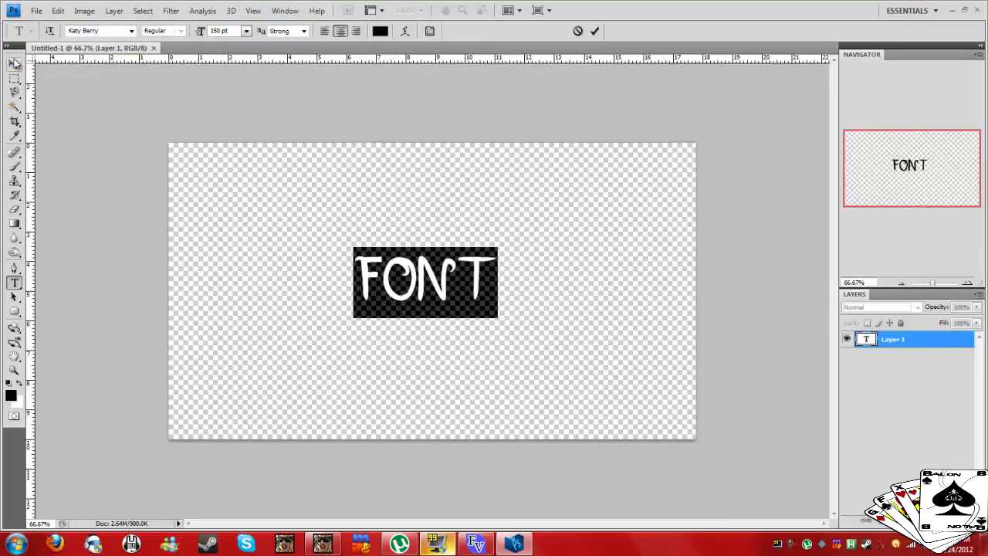
click(14, 64)
key(ctrl+t)
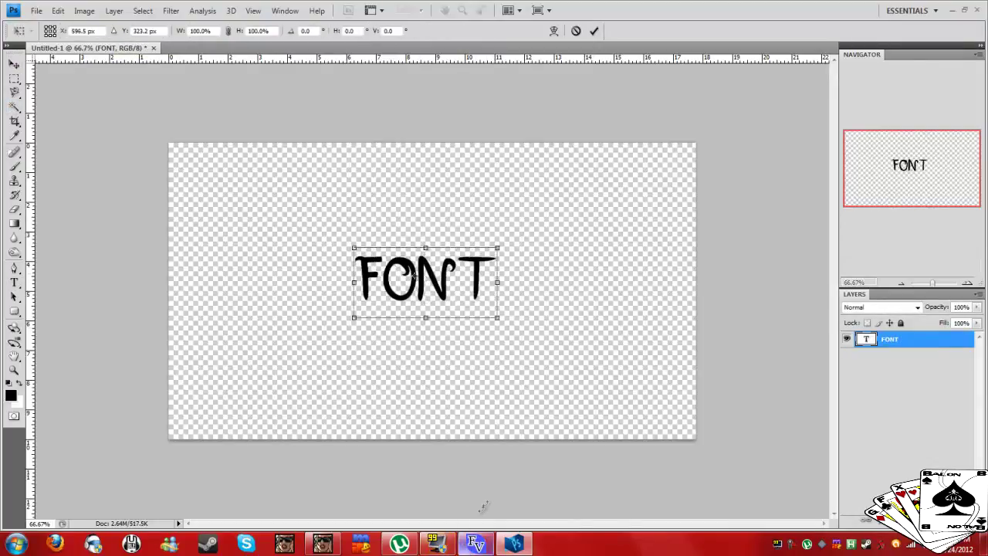
key(Return)
Step: Close AMP Font Viewer from its taskbar icon
click(477, 544)
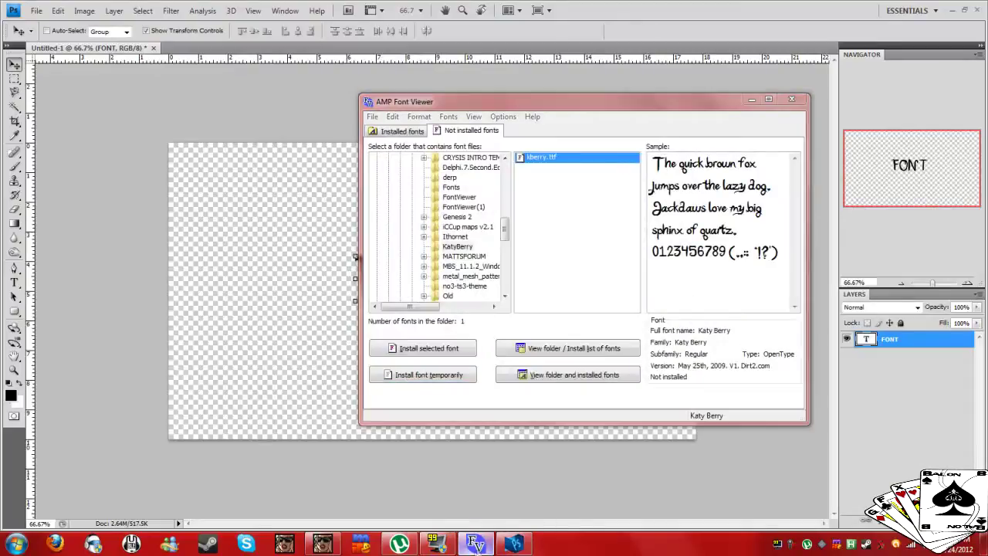
right_click(478, 542)
click(451, 511)
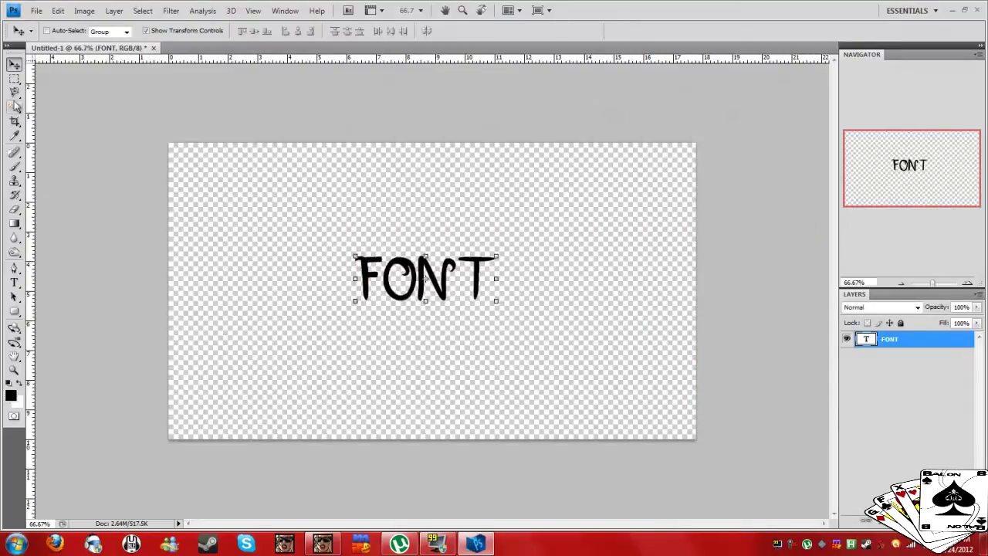
Step: Re-edit the FONT text and accept substituting the now-missing Katy Berry font
click(14, 283)
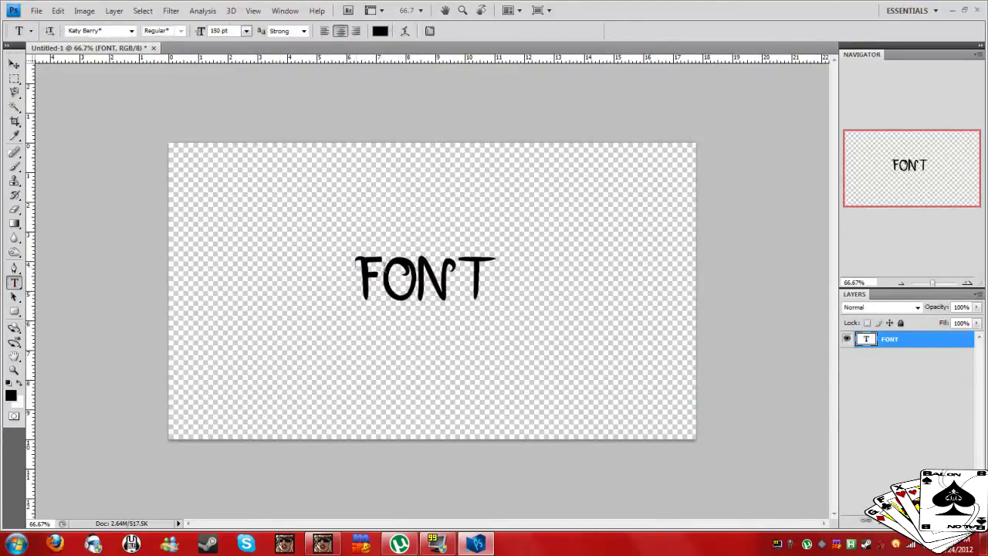
double_click(394, 282)
click(96, 33)
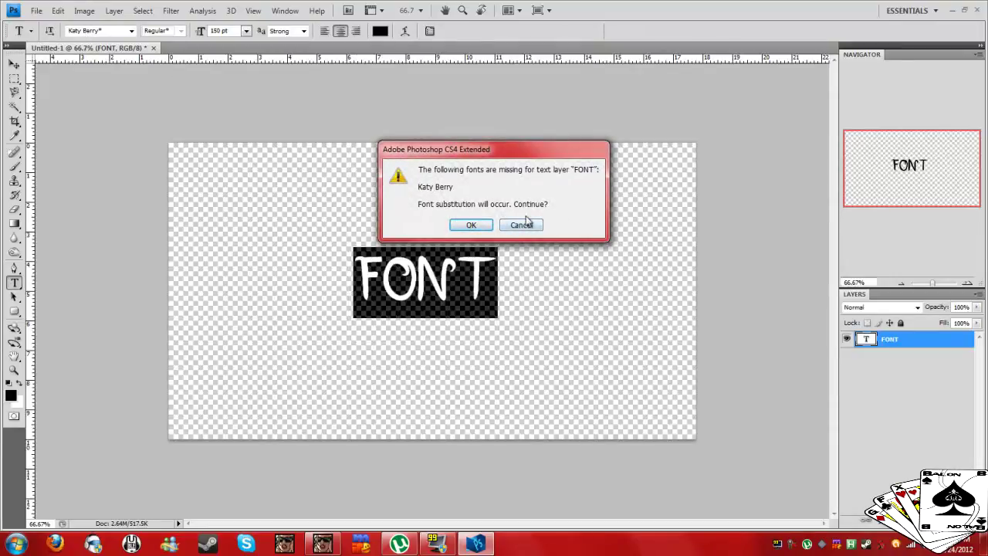
click(484, 230)
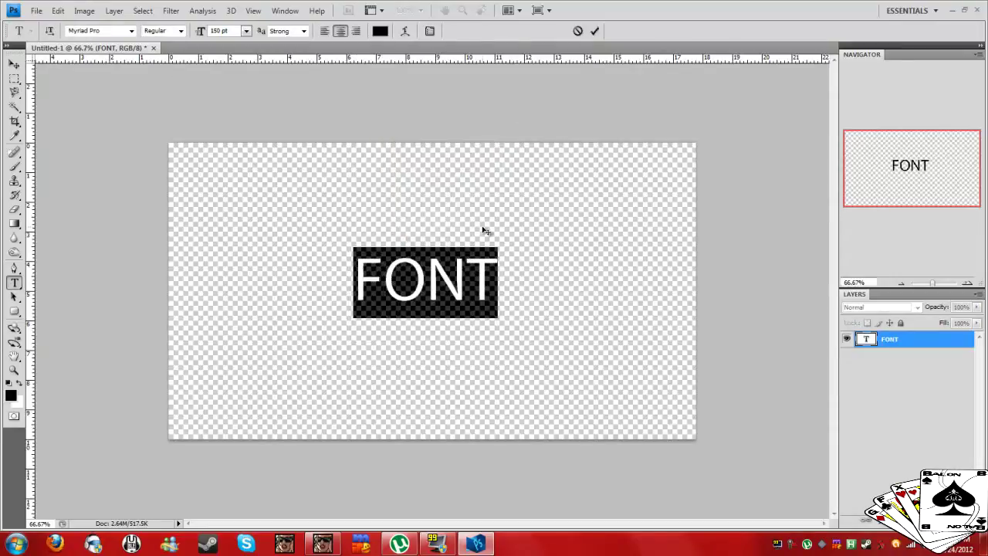
Step: Quit Photoshop, discarding edits without saving, then start Firefox
click(978, 9)
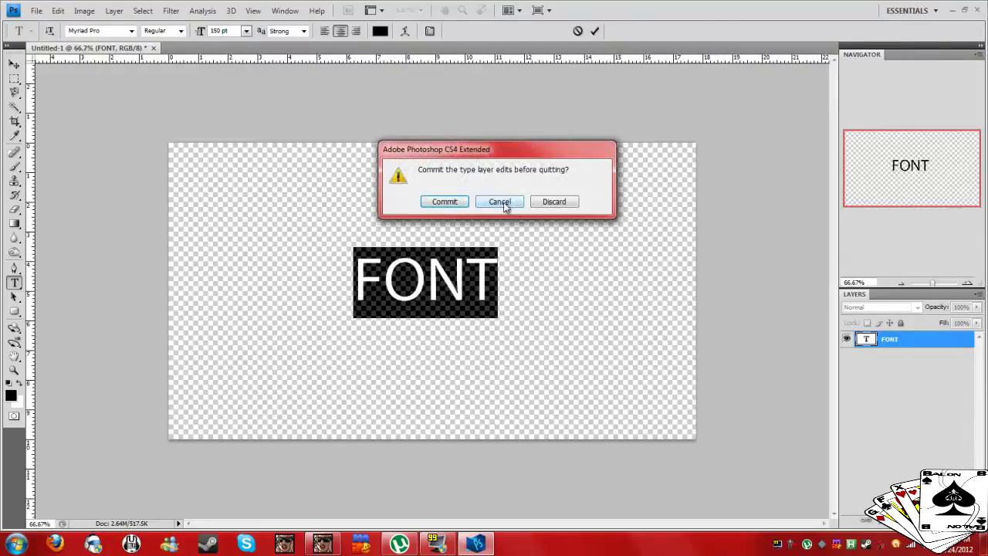
click(550, 202)
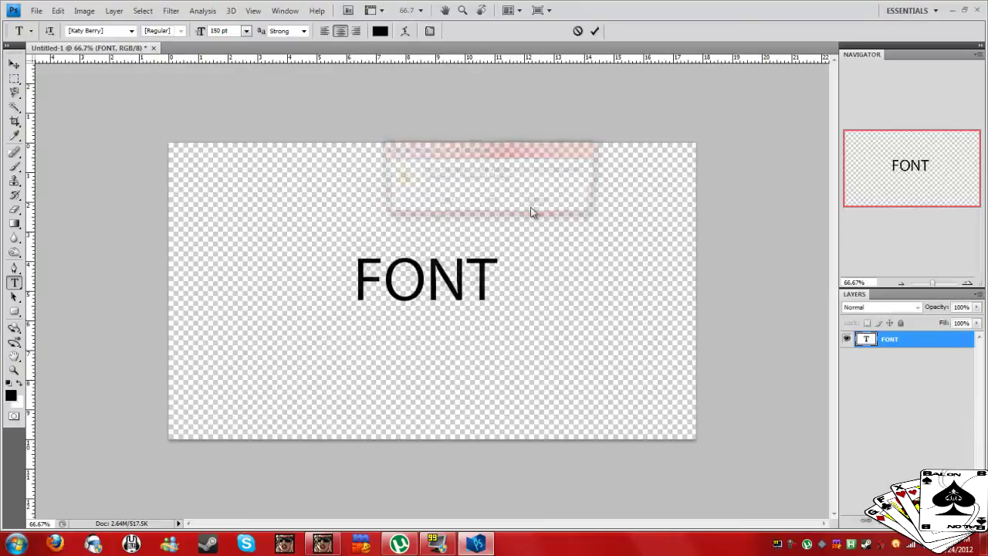
click(509, 198)
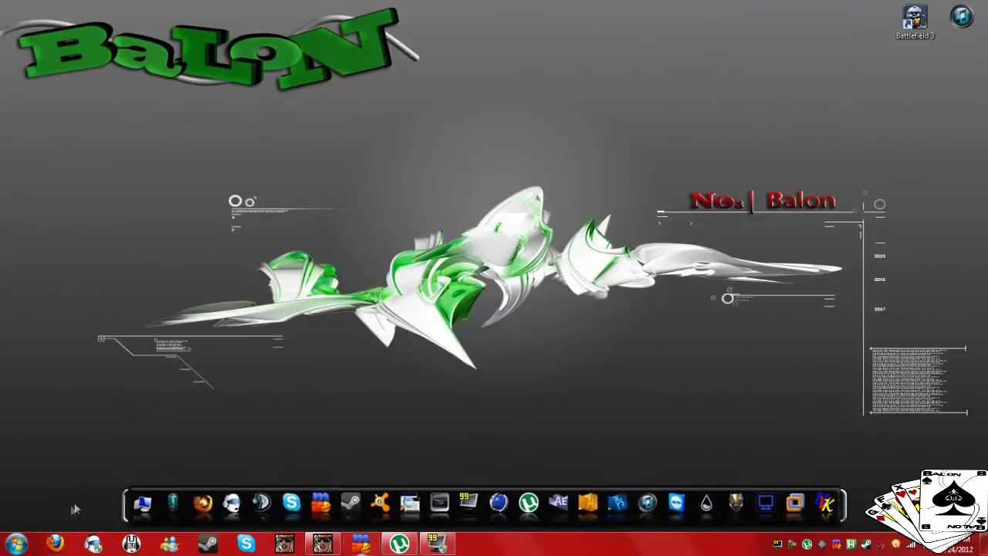
click(54, 544)
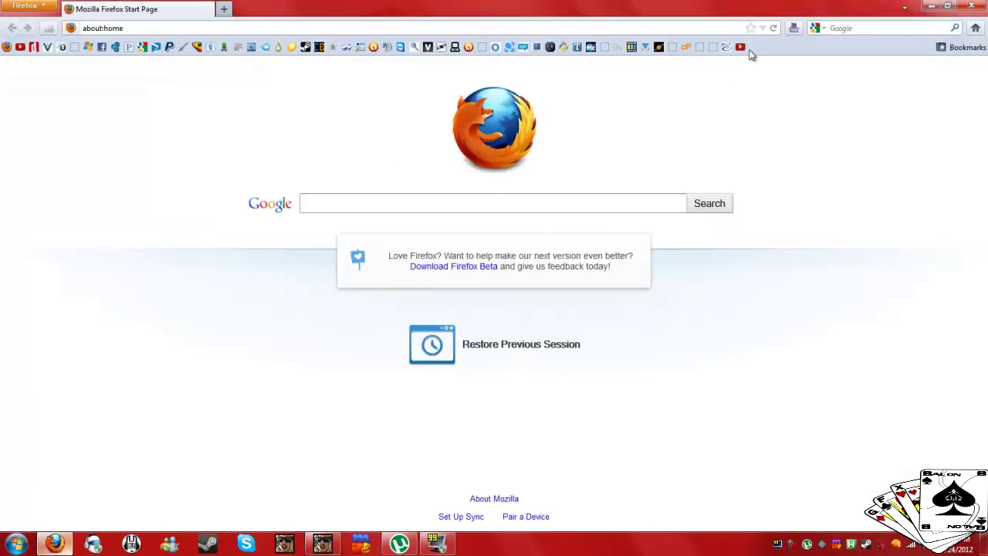
Step: Play the GraphicMaster Series Release video from 0:15, pause it, then go to YouTube's home page
click(741, 47)
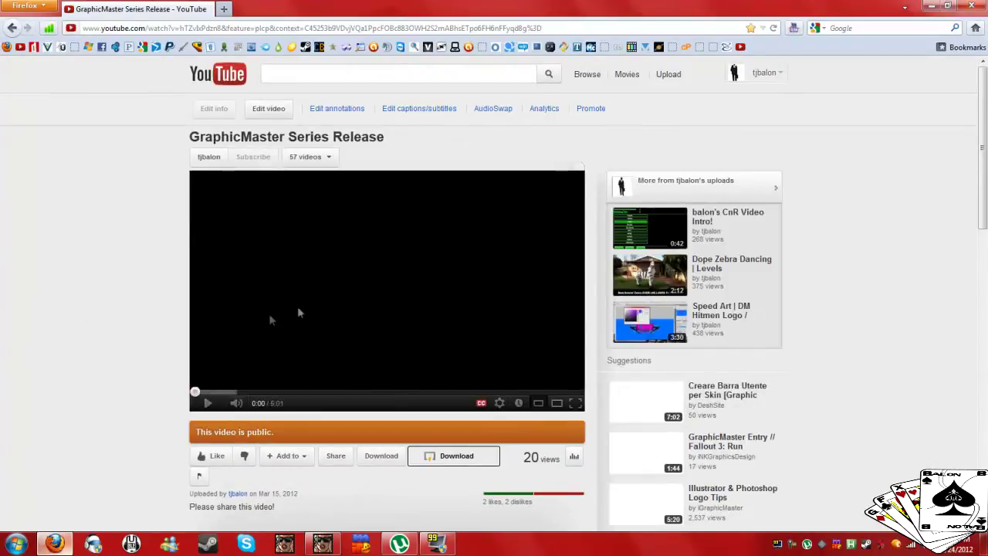
click(214, 392)
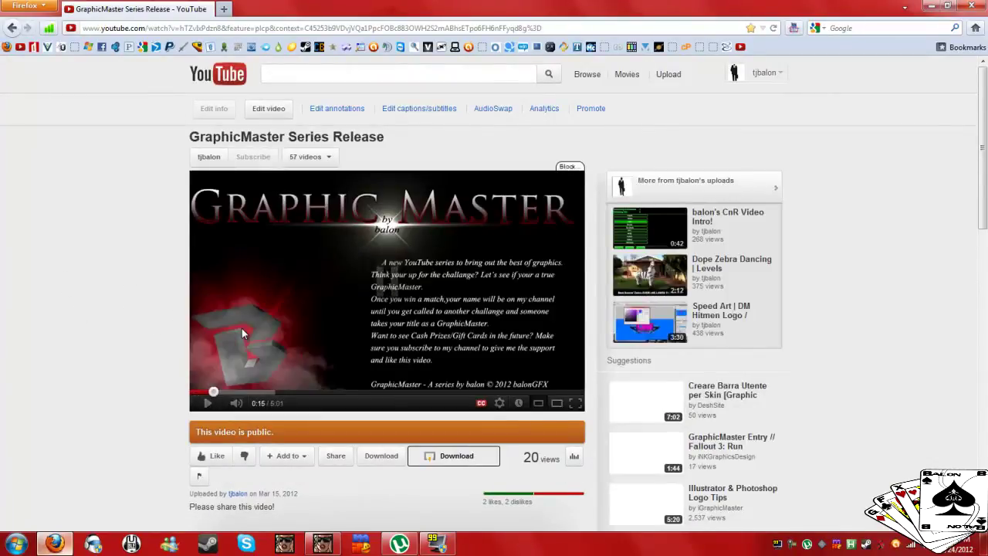
click(241, 328)
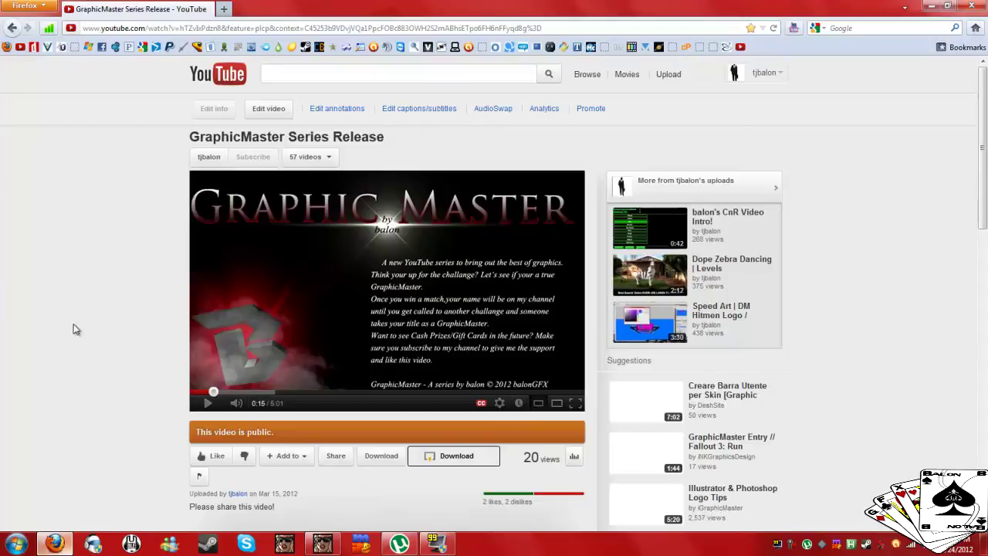
click(228, 80)
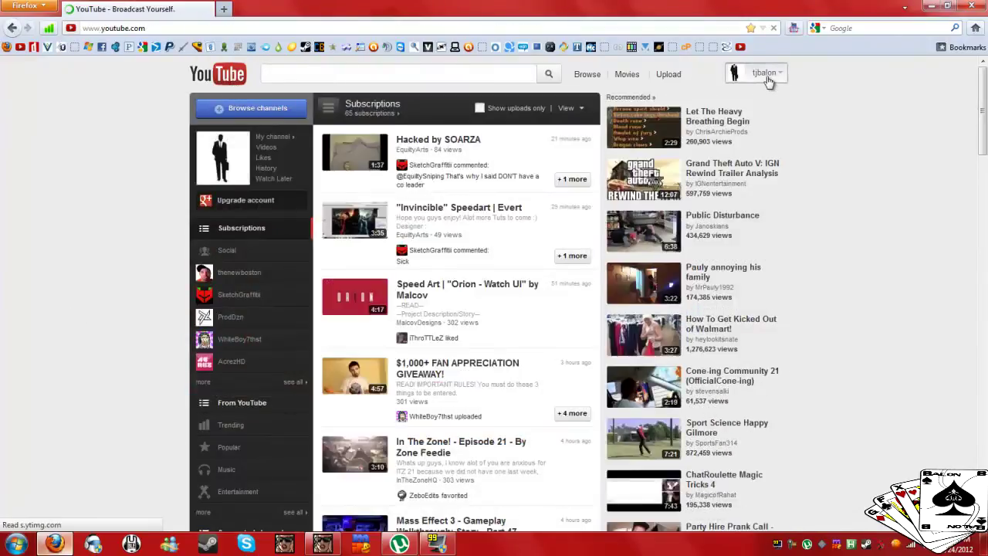
Step: Close Firefox and nudge the desktop Bookmarks widget slightly up and to the right
click(767, 74)
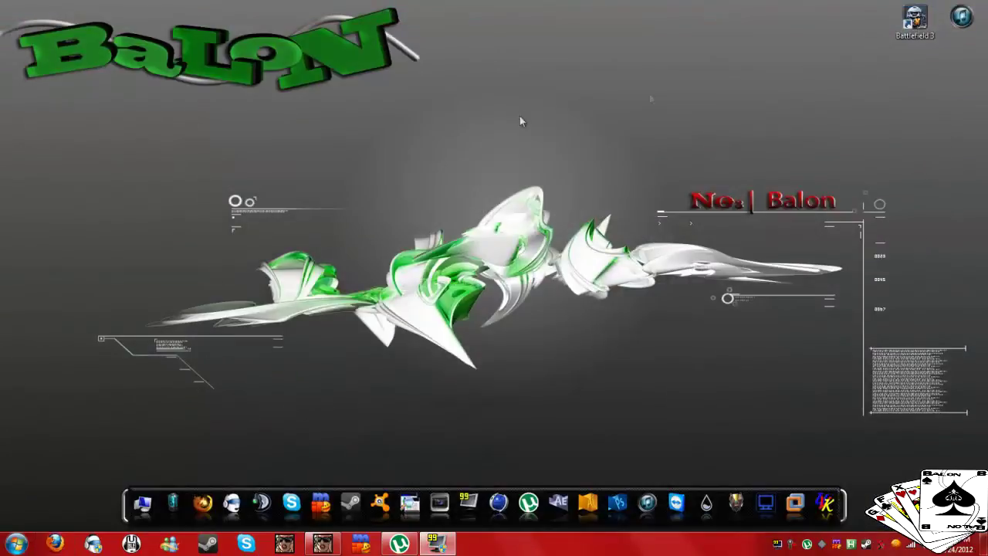
drag(132, 164, 369, 222)
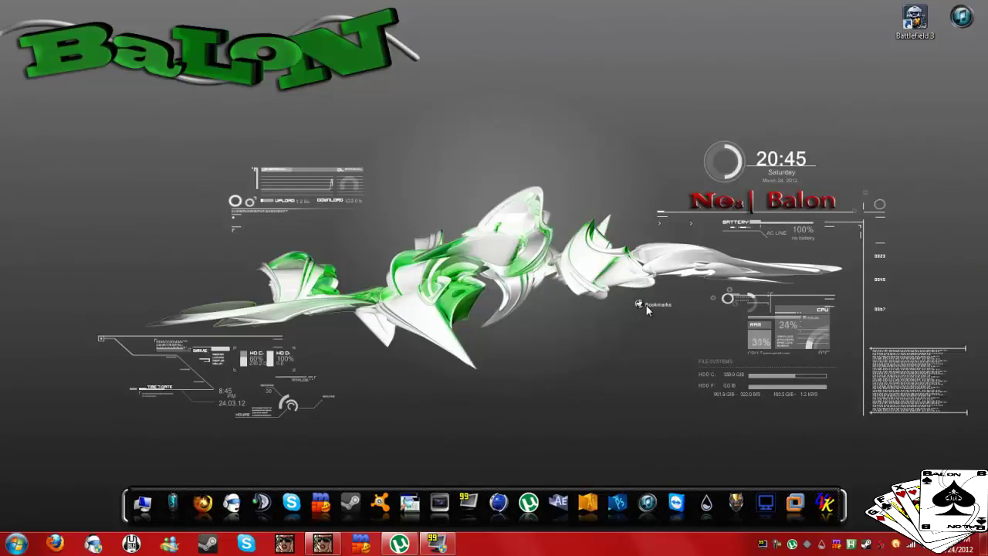
drag(653, 307, 662, 304)
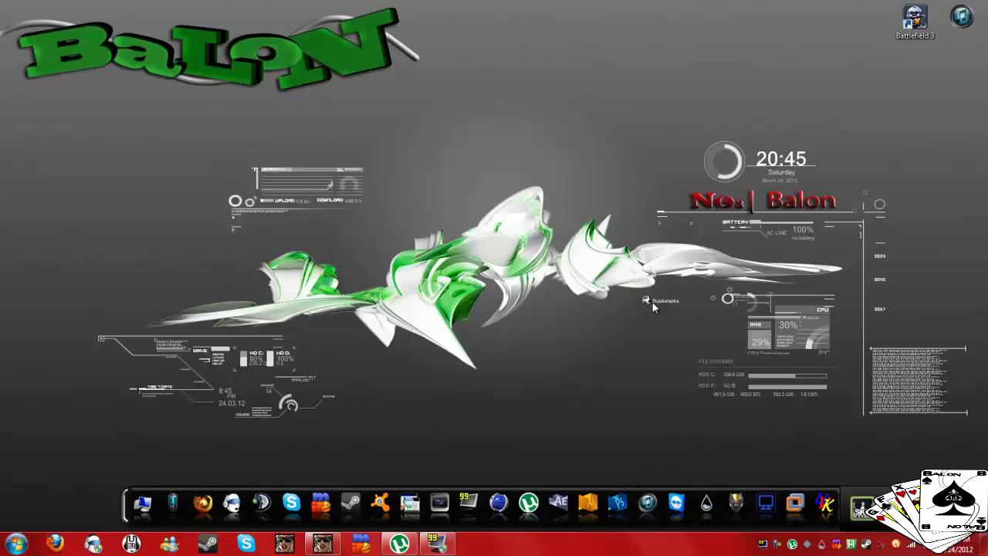